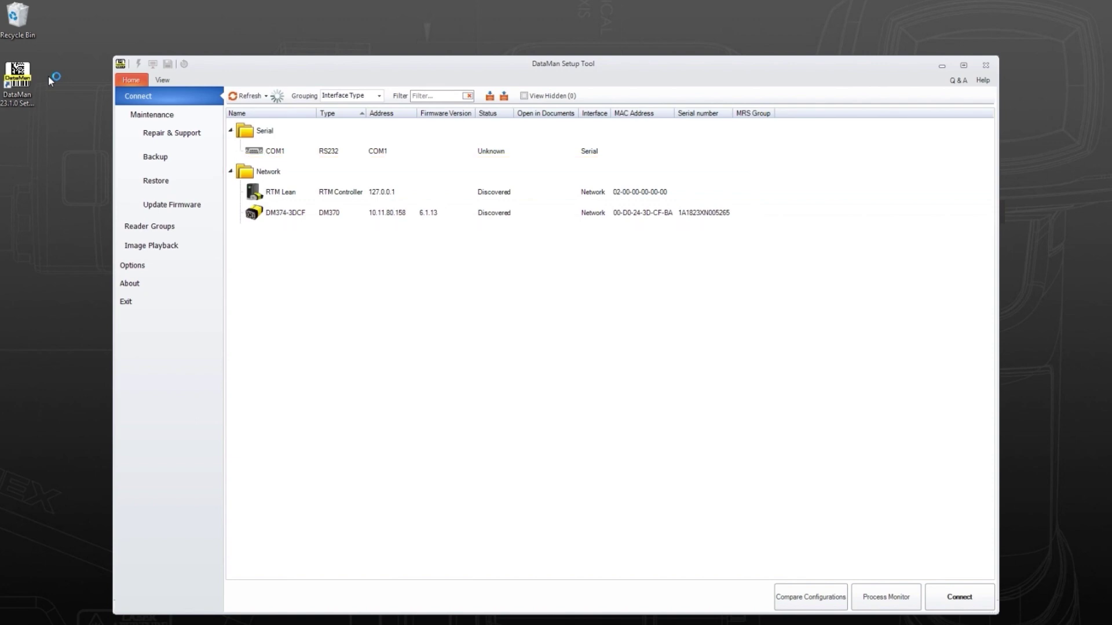
Select the DM374-3DCF reader in the device list and connect to it
click(272, 213)
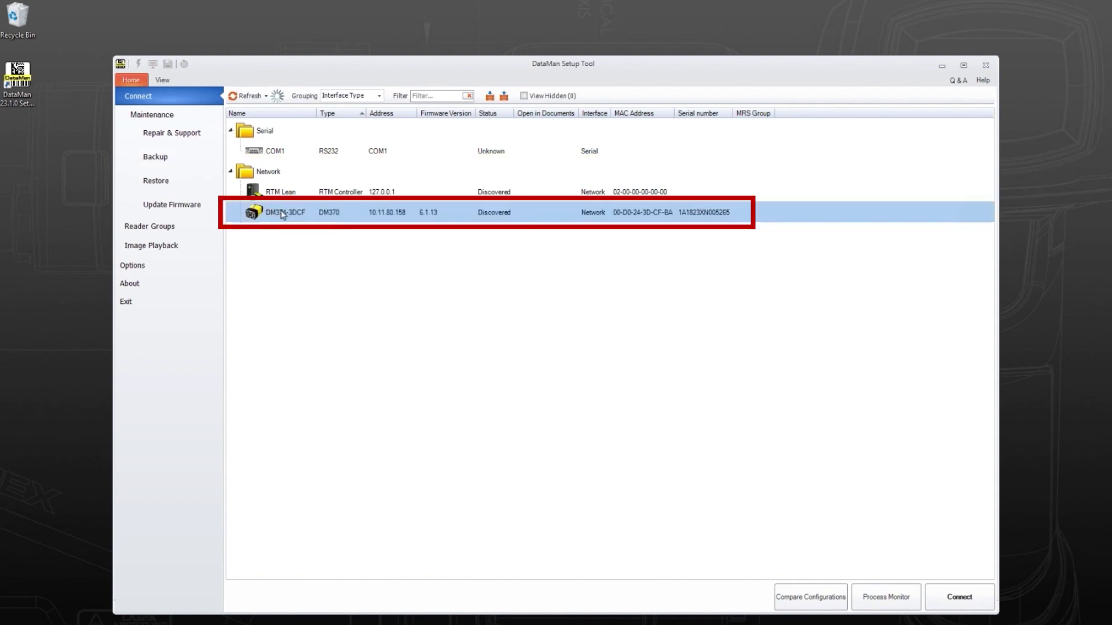
double_click(283, 214)
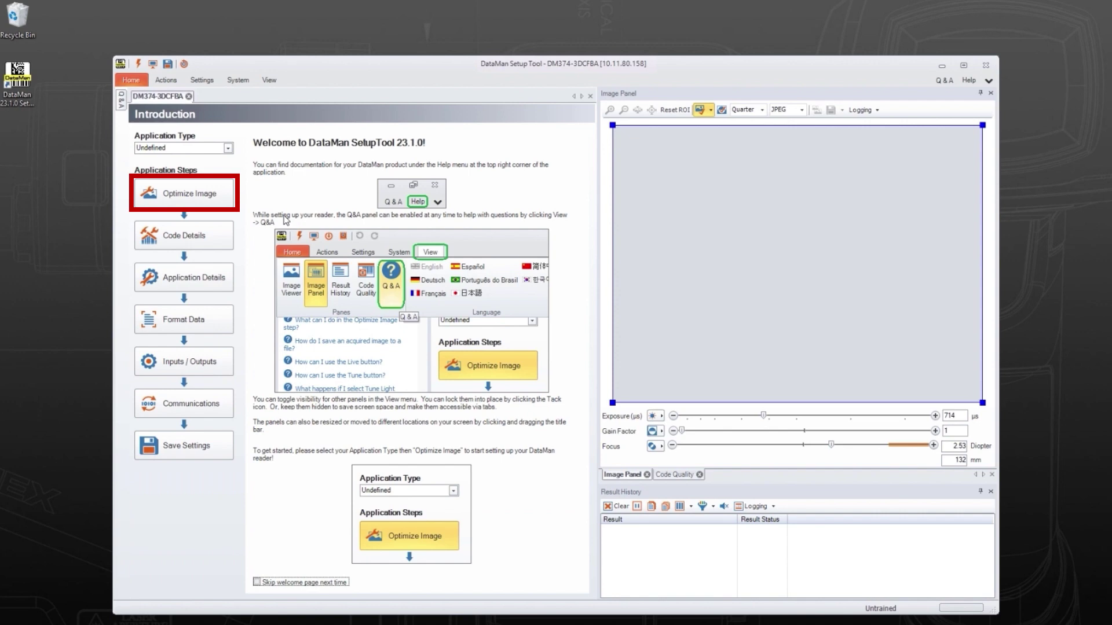
In Optimize Image, stream live images until ACESPADES decodes, then stop the stream
click(222, 203)
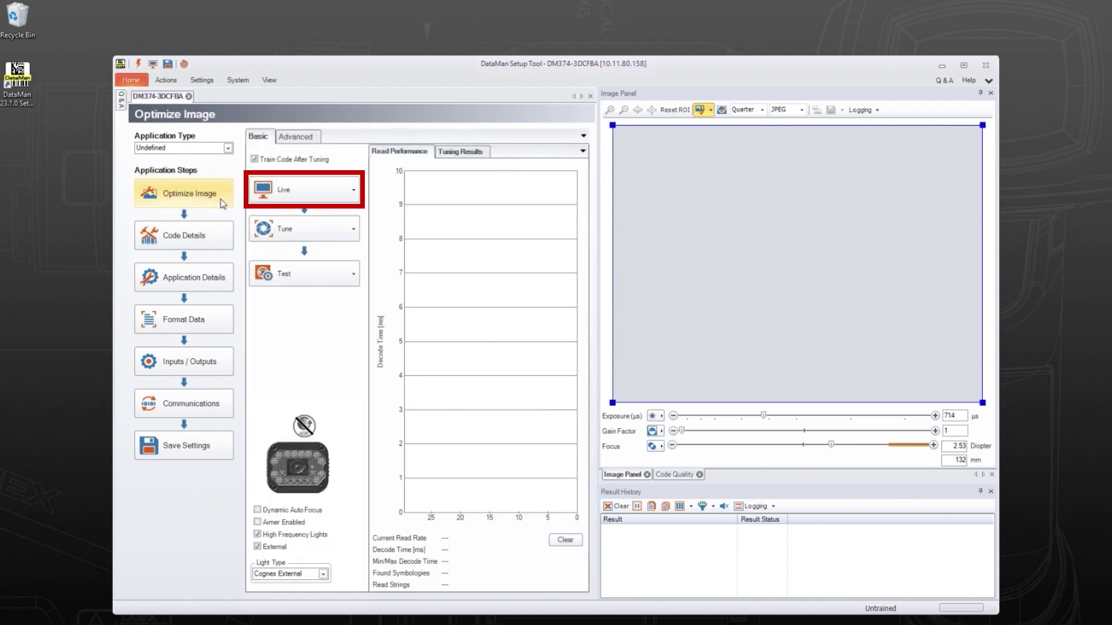
click(314, 197)
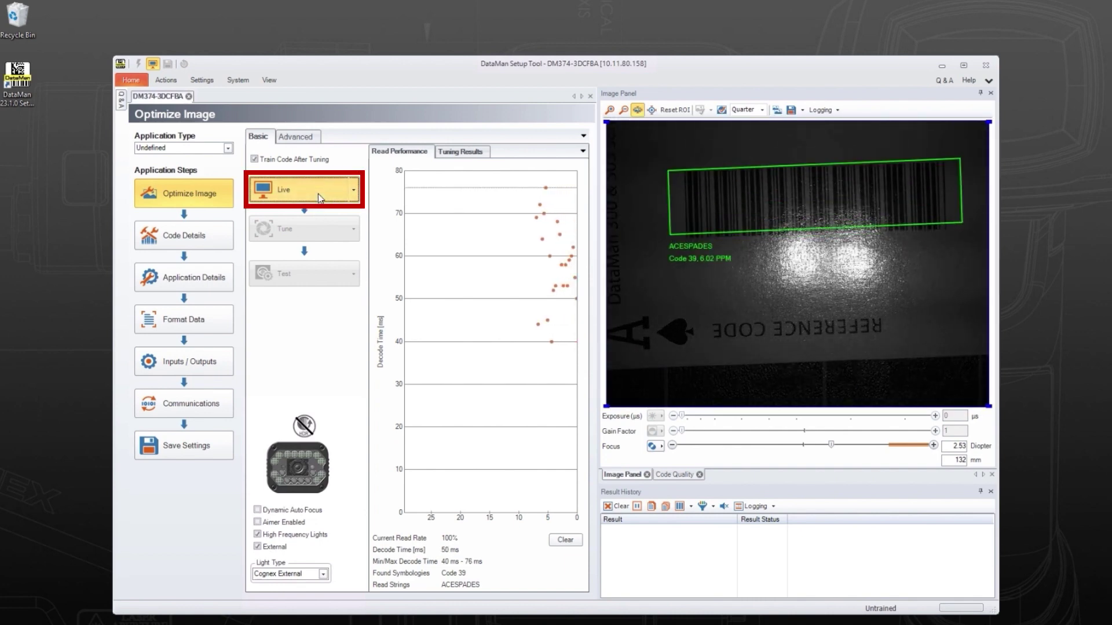
click(319, 199)
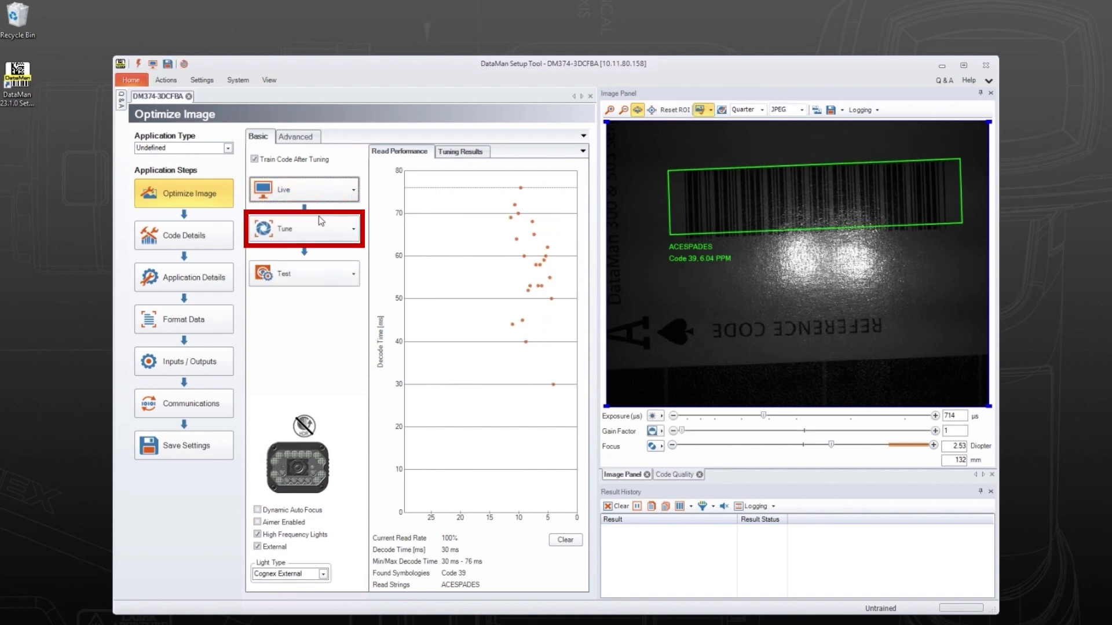
Auto-tune the image settings, read the Code 39 barcode, then trigger a Data Matrix read
click(317, 228)
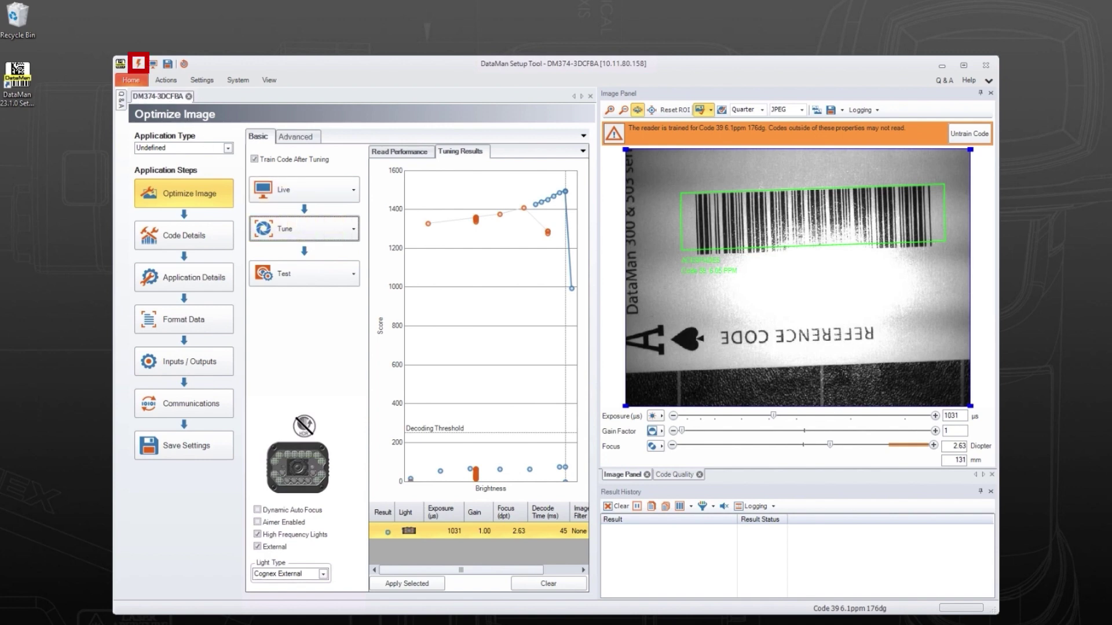
key(ctrl+t)
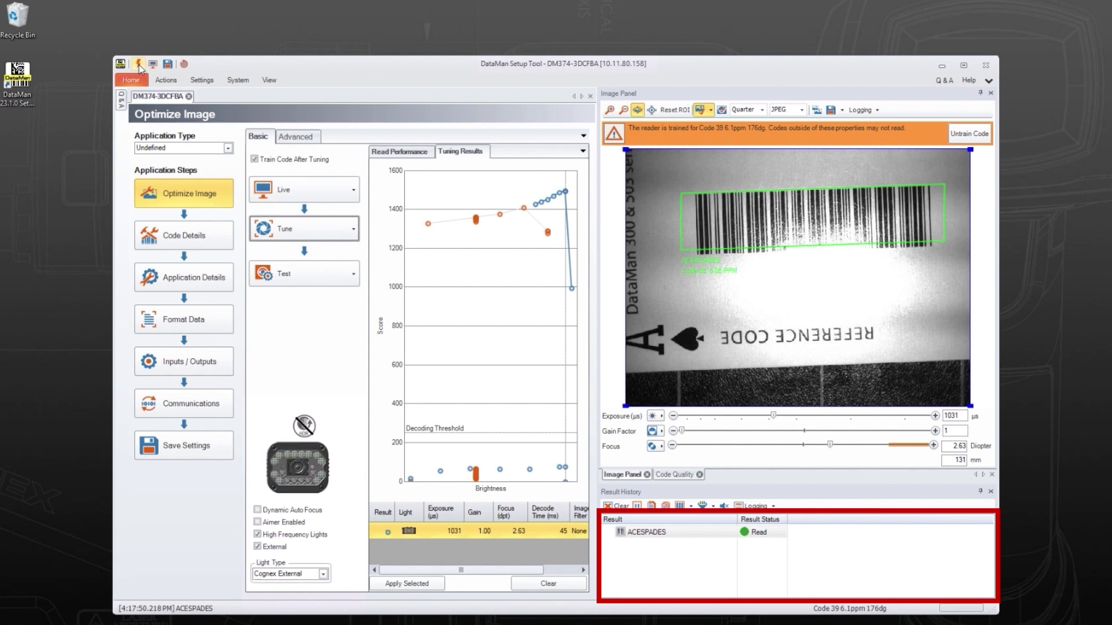
click(139, 65)
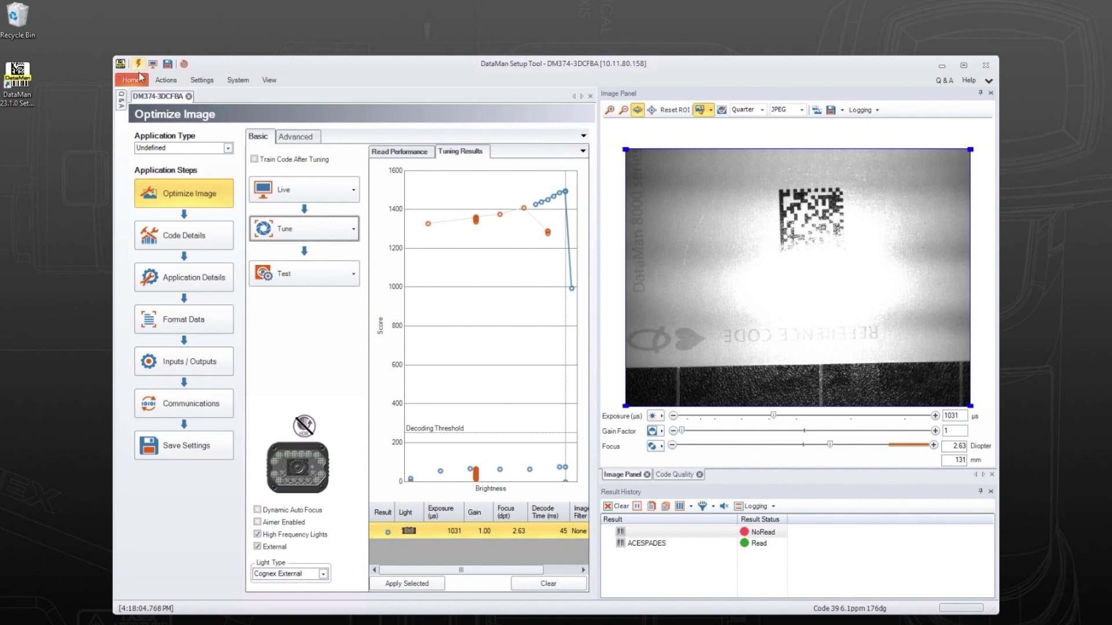
After the Data Matrix NoRead, click the Code Details entry in Application Steps
click(150, 248)
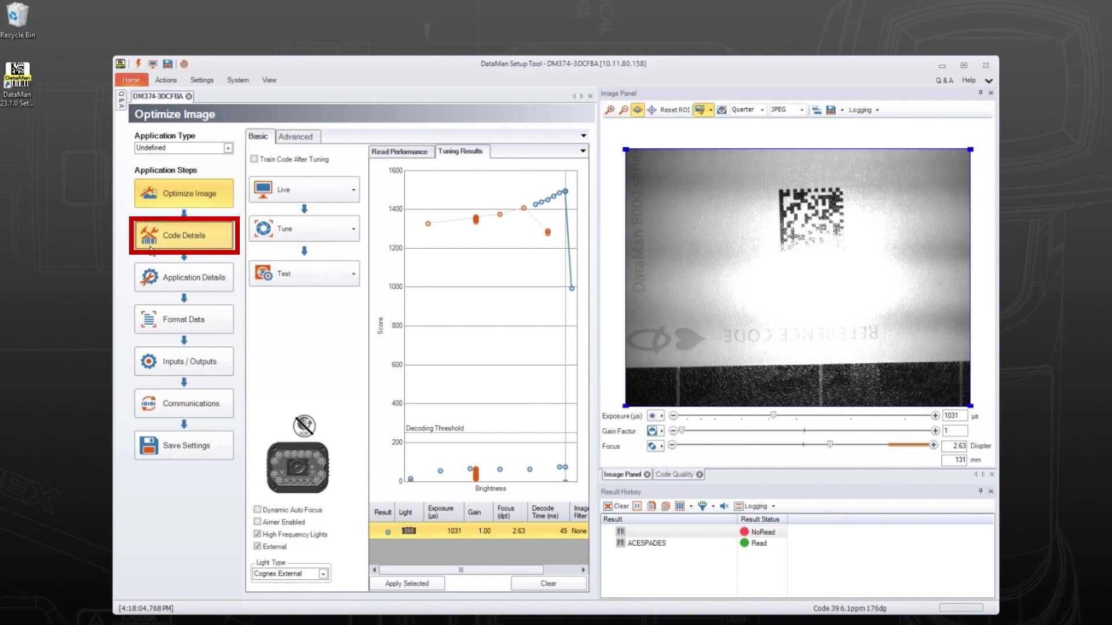
Turn off Disable Untrained Symbologies in Code Details and read the Data Matrix code QUEENHEARTS
click(150, 249)
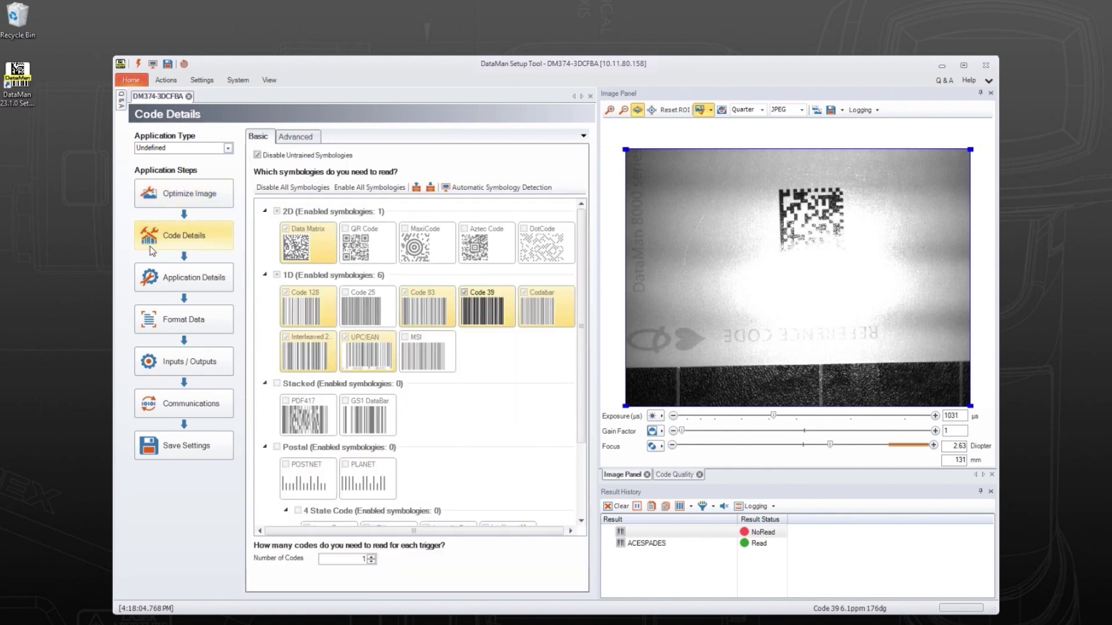
click(258, 155)
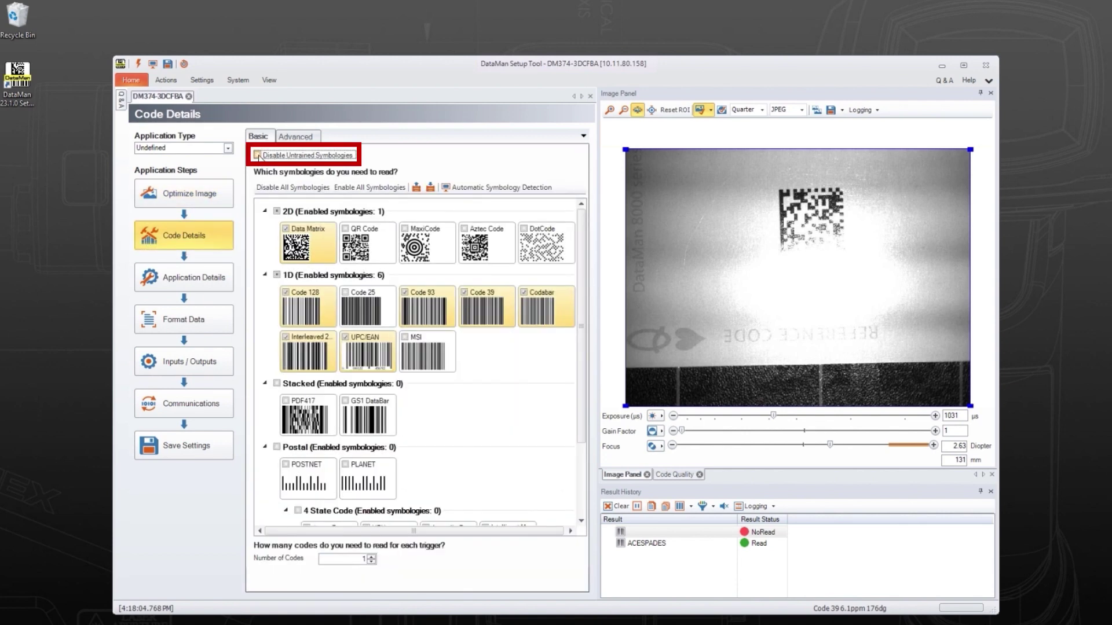
click(286, 230)
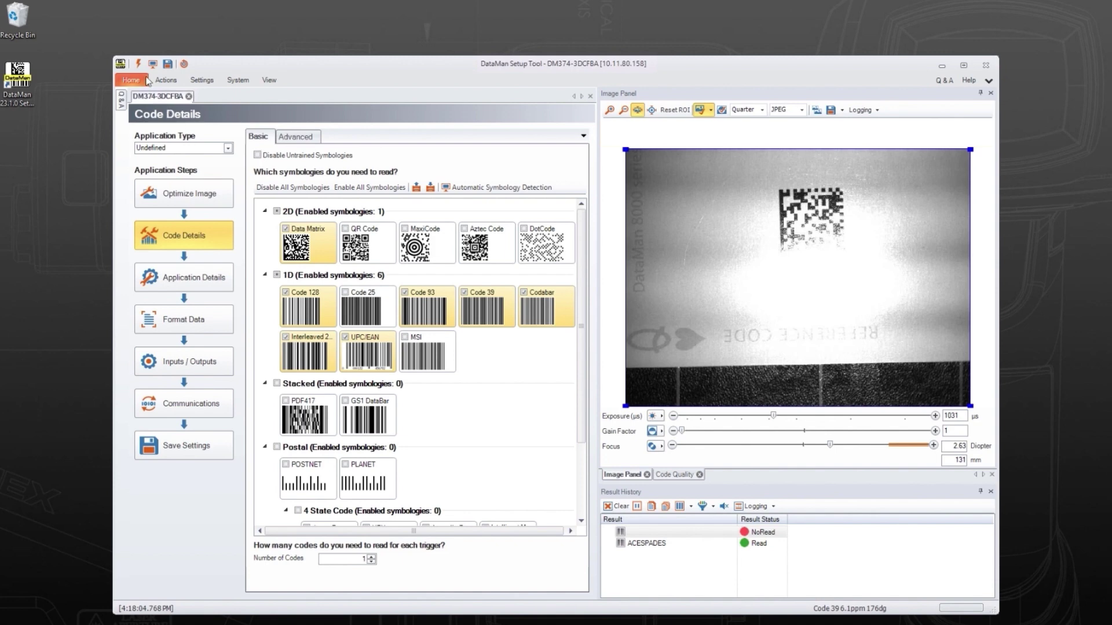
click(139, 64)
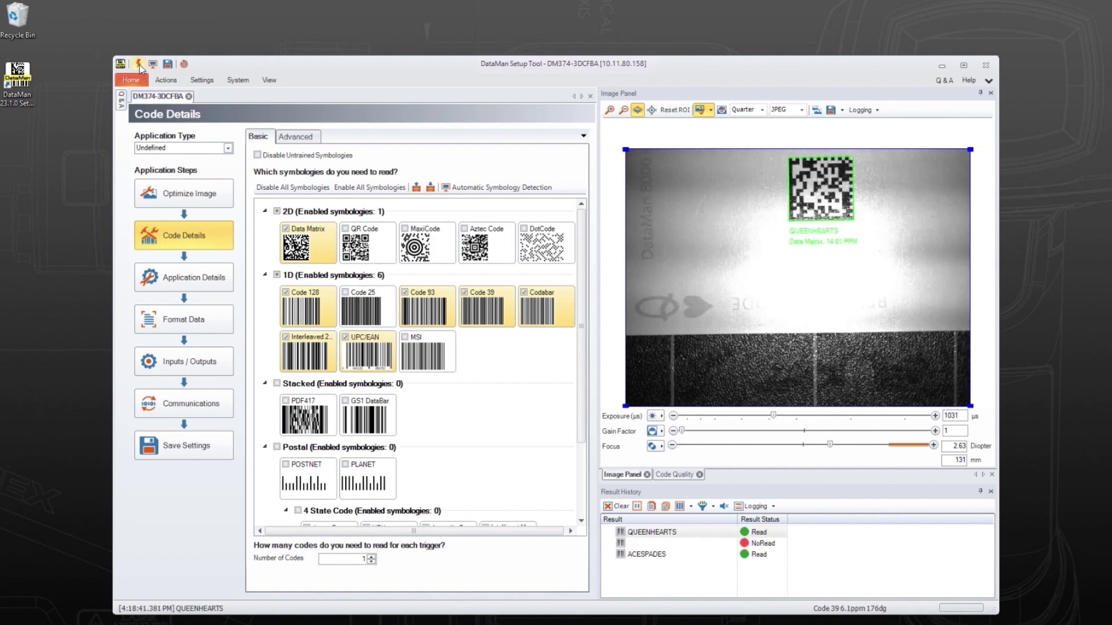